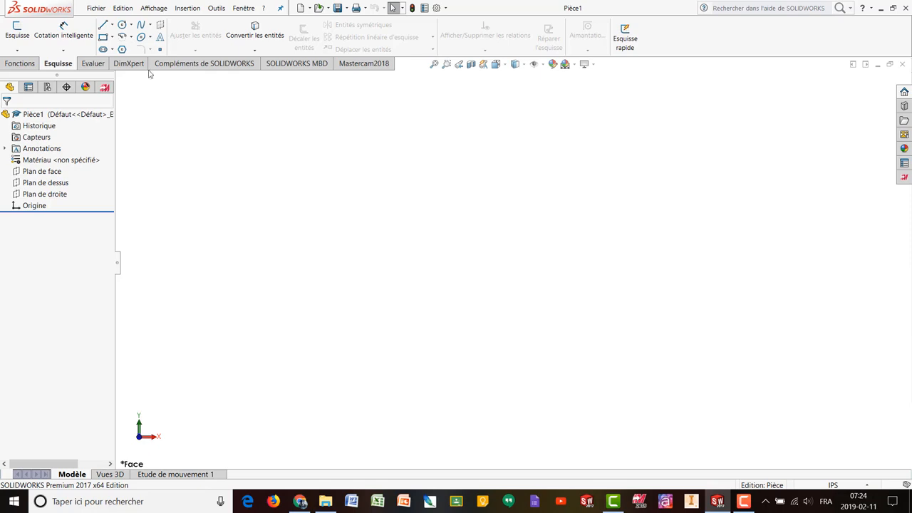
Start an extruded boss on the front plane and sketch a corner rectangle about 4.03 by 3.36 in from the origin
click(14, 66)
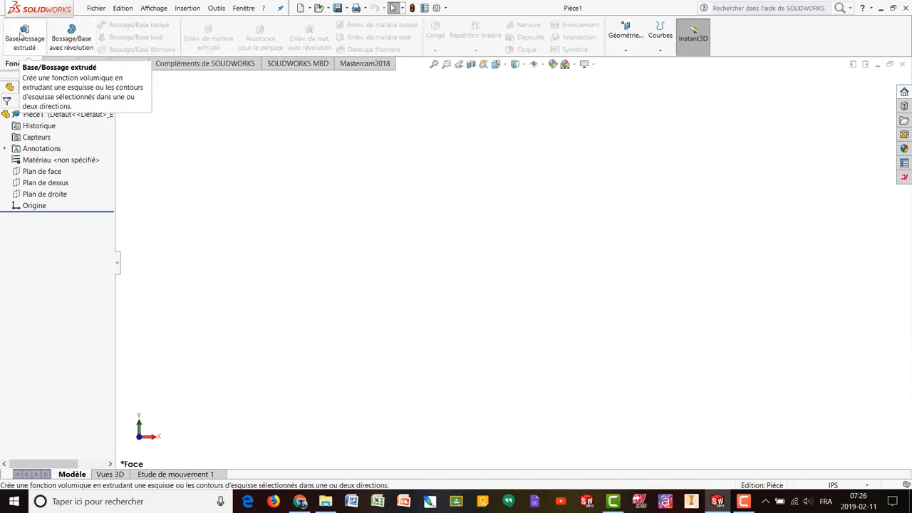
click(22, 35)
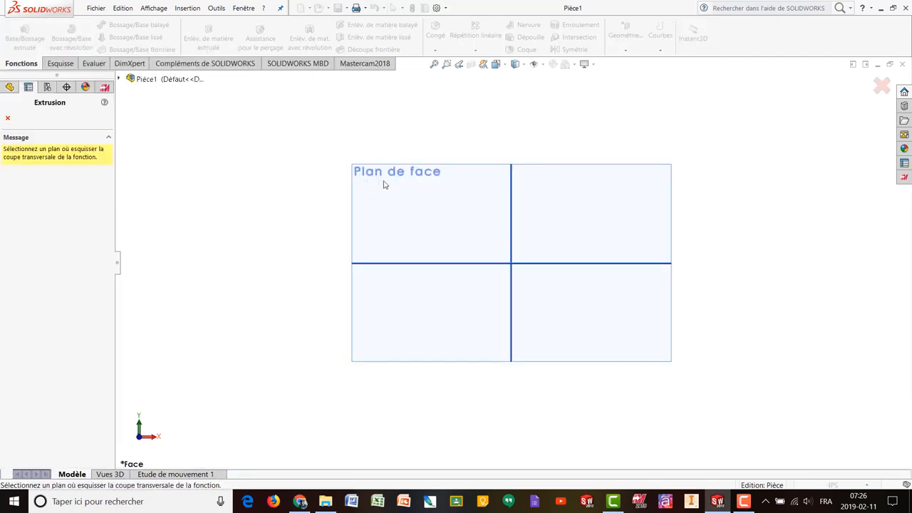
click(450, 207)
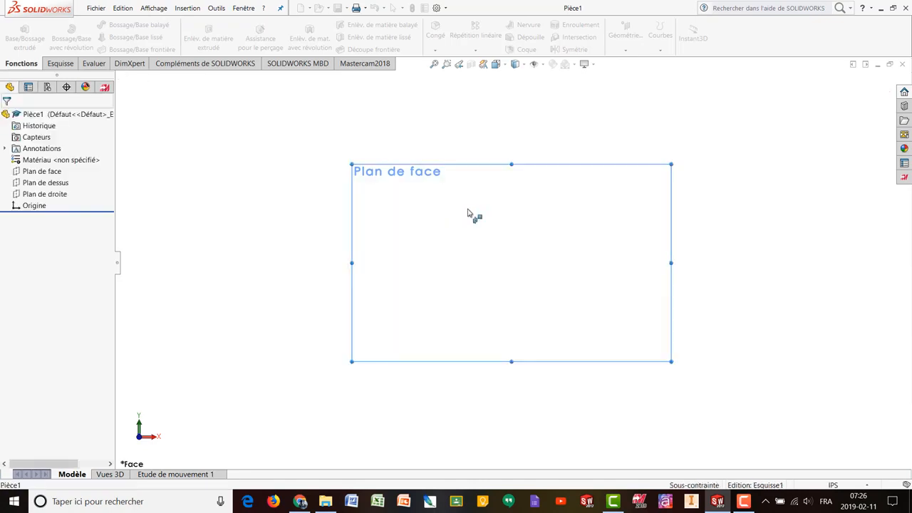
click(103, 36)
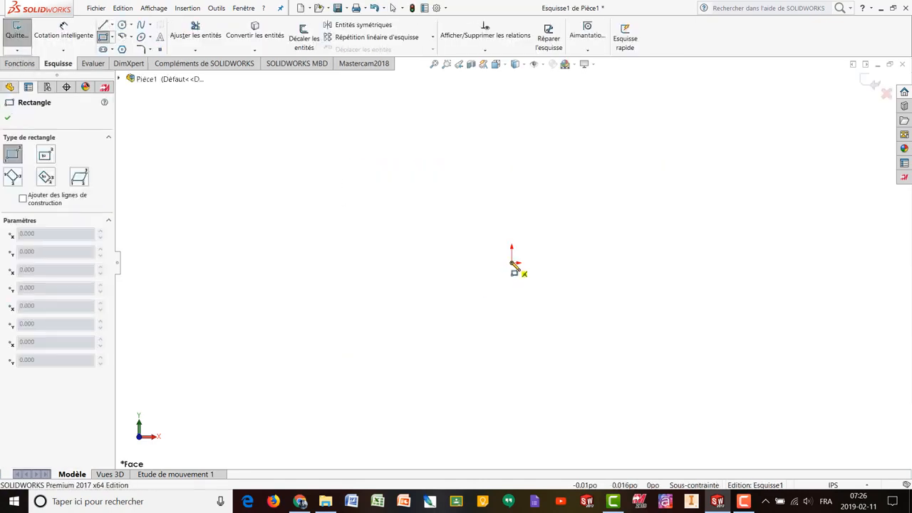
click(510, 261)
click(327, 109)
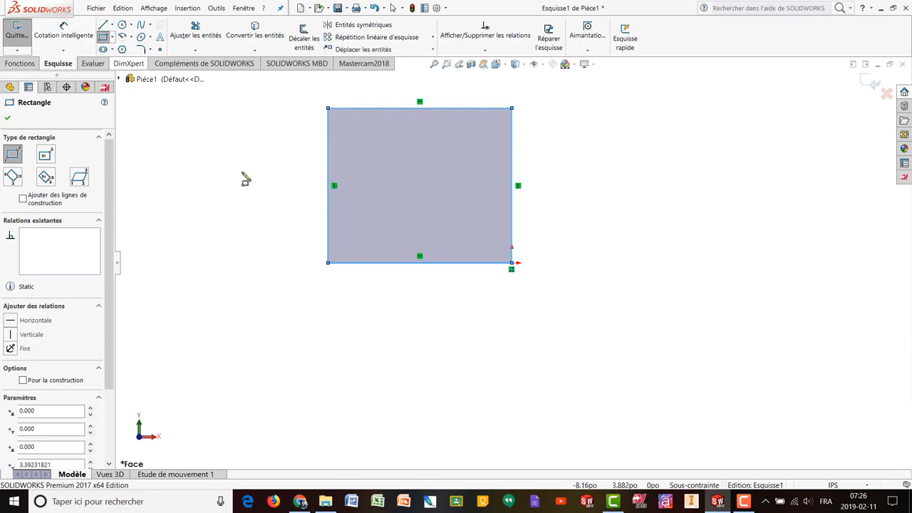
key(Escape)
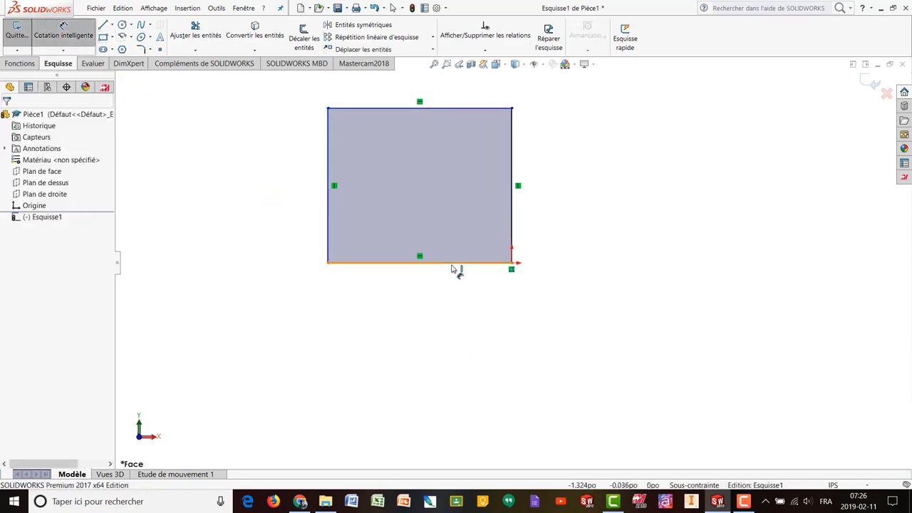
Dimension the rectangle's bottom edge and right edge at 4 in each
click(452, 263)
click(428, 309)
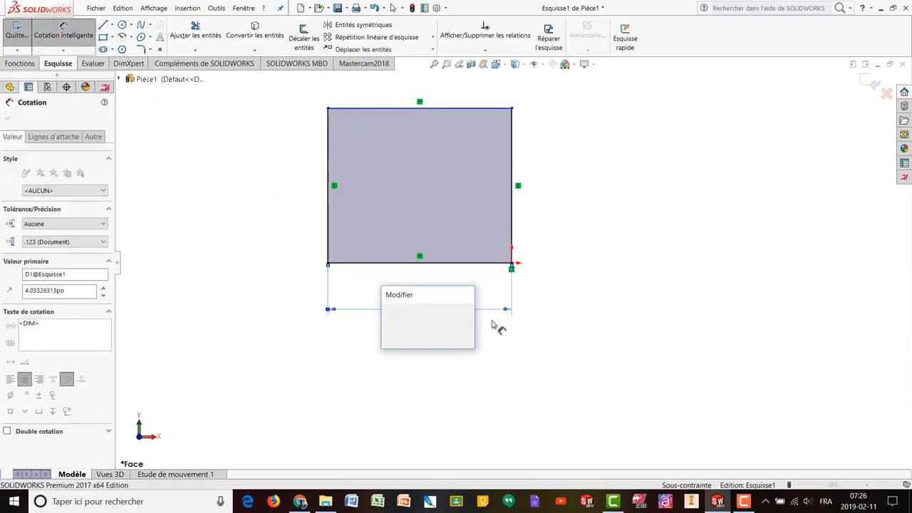
text(4)
key(Return)
click(512, 219)
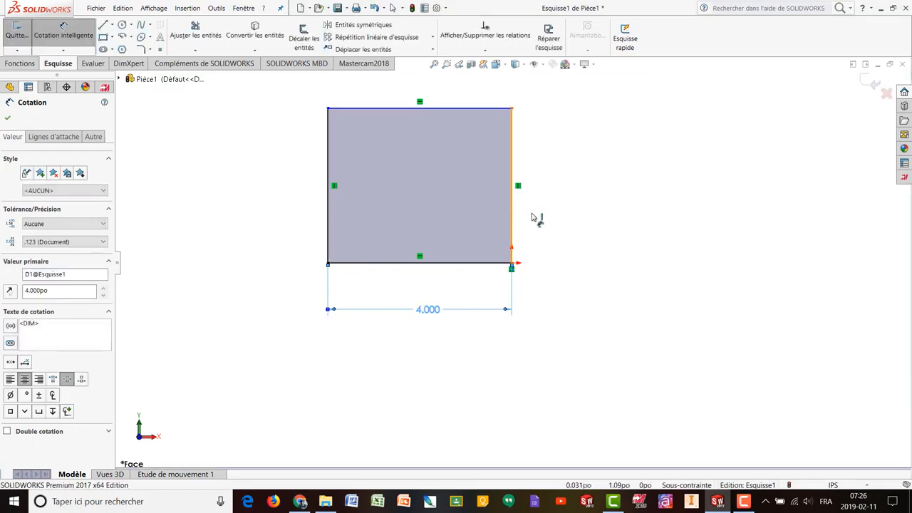
click(560, 219)
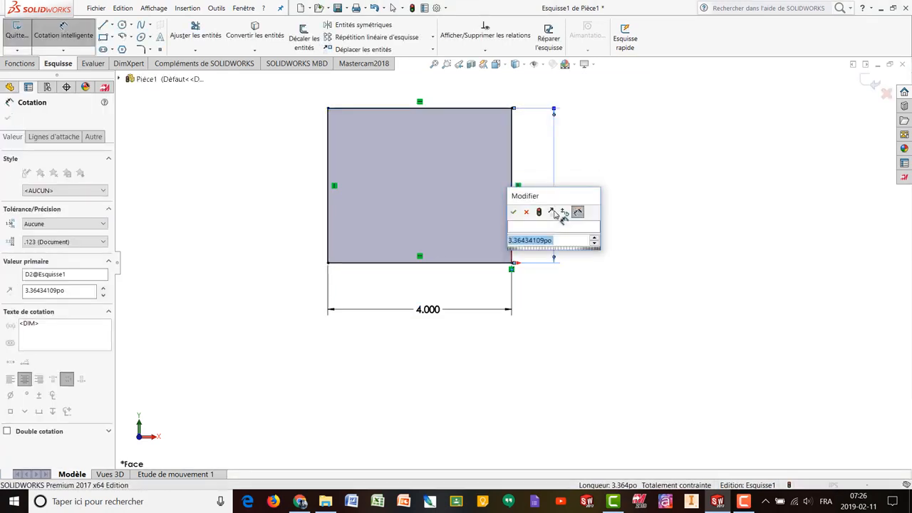
text(4)
key(Return)
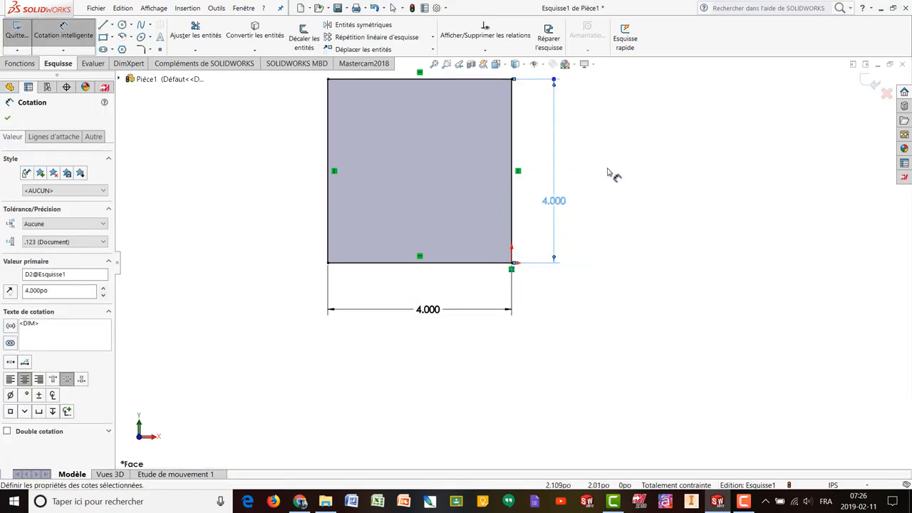
scroll(605, 169, up, 2)
scroll(482, 142, down, 1)
scroll(480, 142, up, 1)
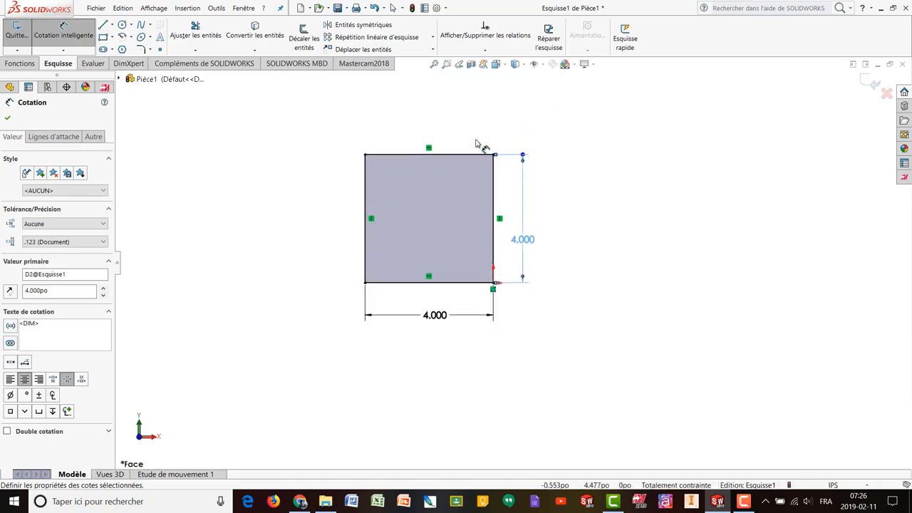
scroll(503, 177, down, 1)
scroll(565, 253, down, 2)
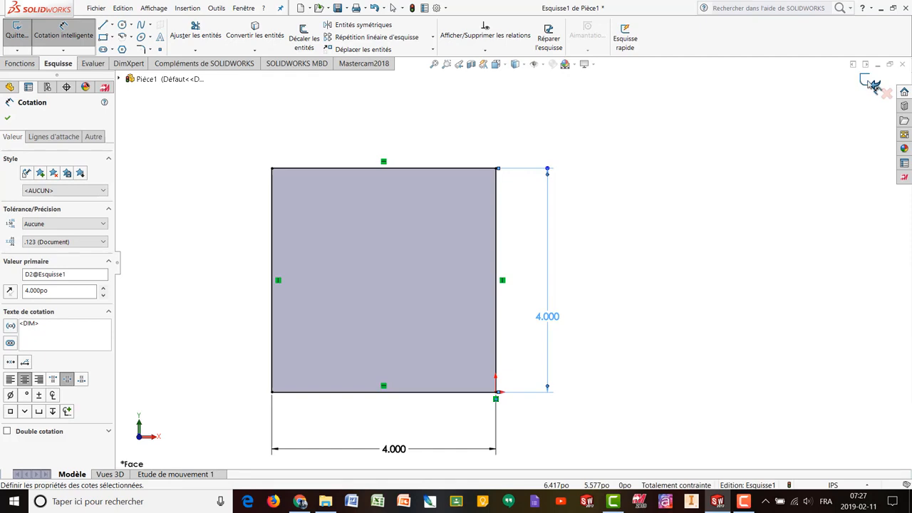
key(Escape)
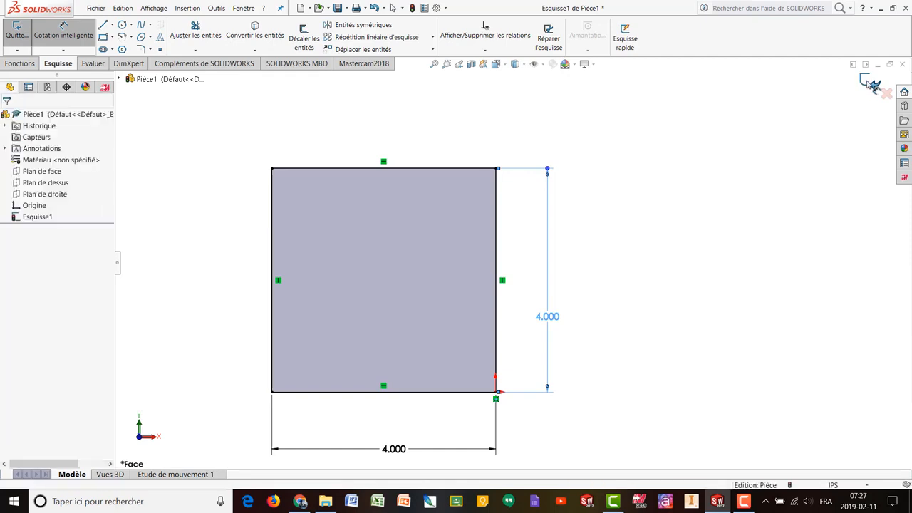
Finish the sketch and extrude the square to a blind depth of 4 in
click(867, 83)
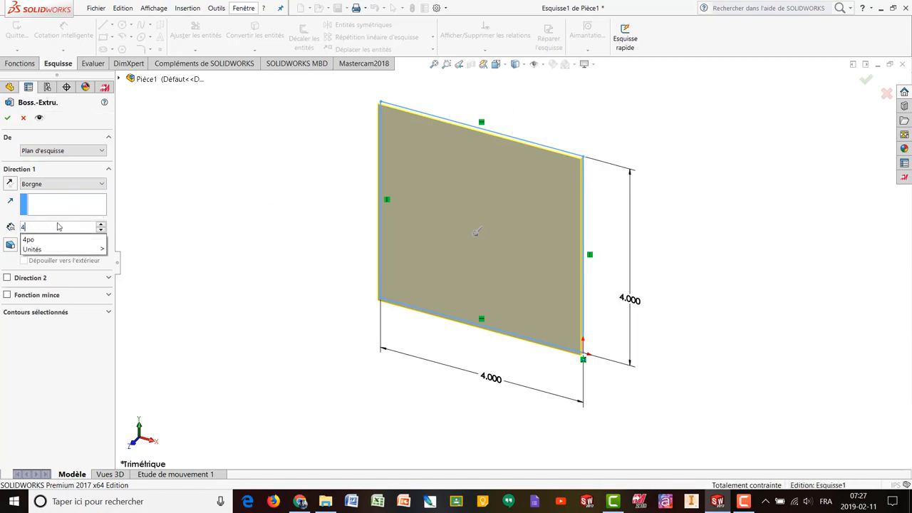
key(Return)
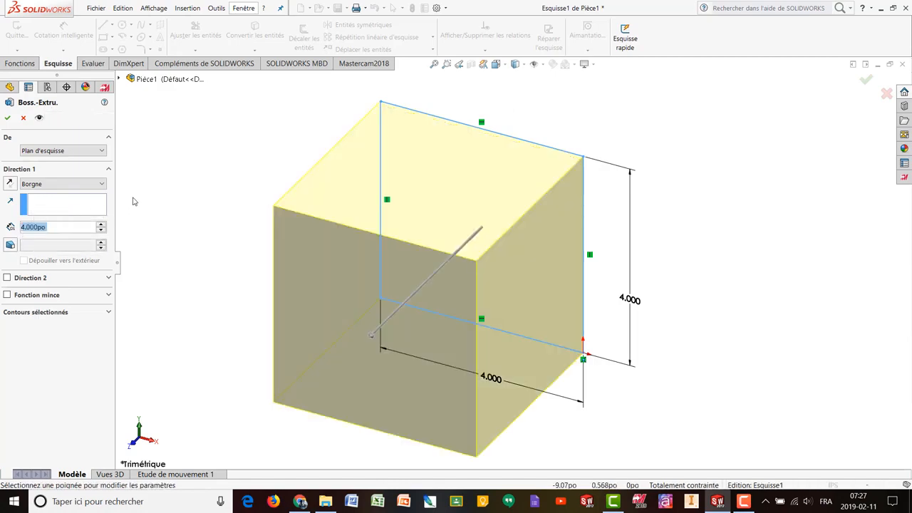
click(865, 82)
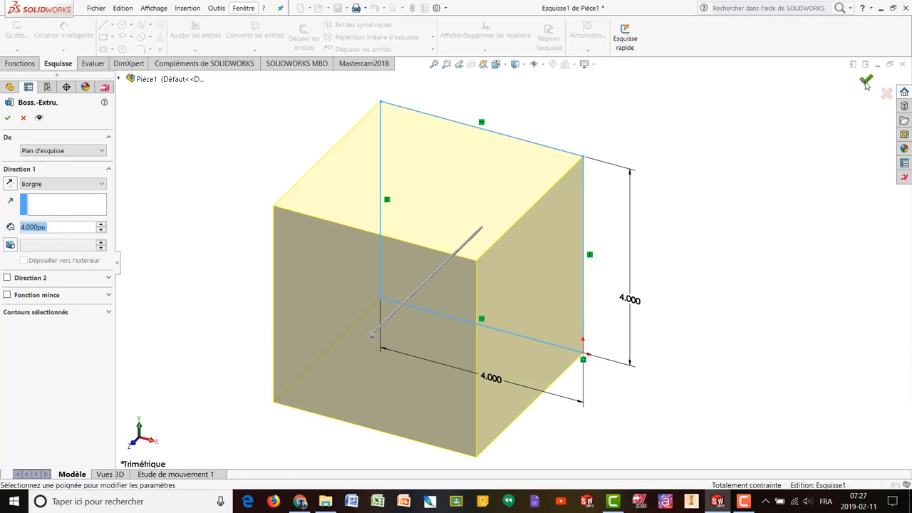
middle_drag(665, 212, 673, 318)
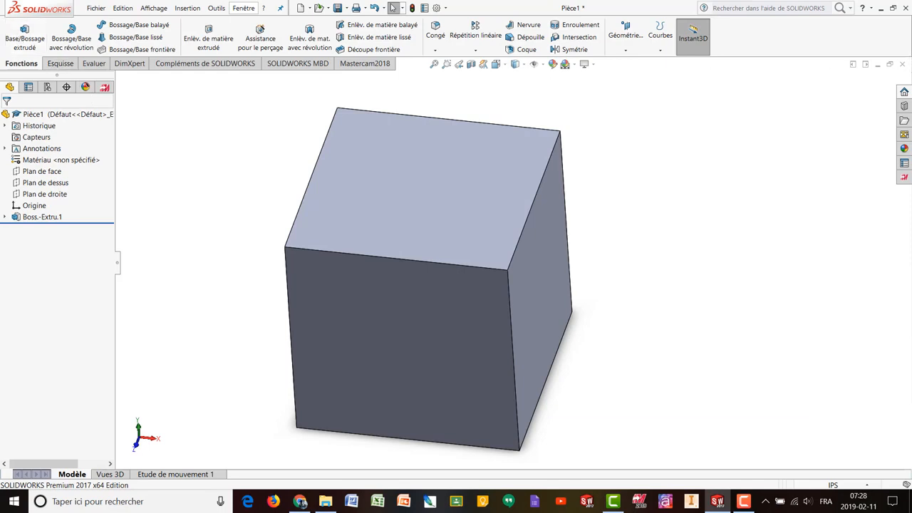
Close the current part without saving it and create a new part document
click(901, 65)
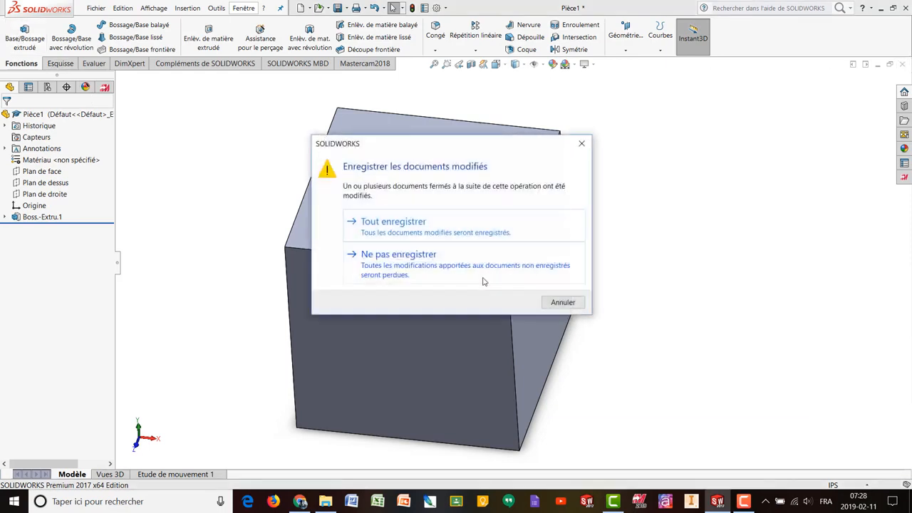
click(398, 254)
click(211, 8)
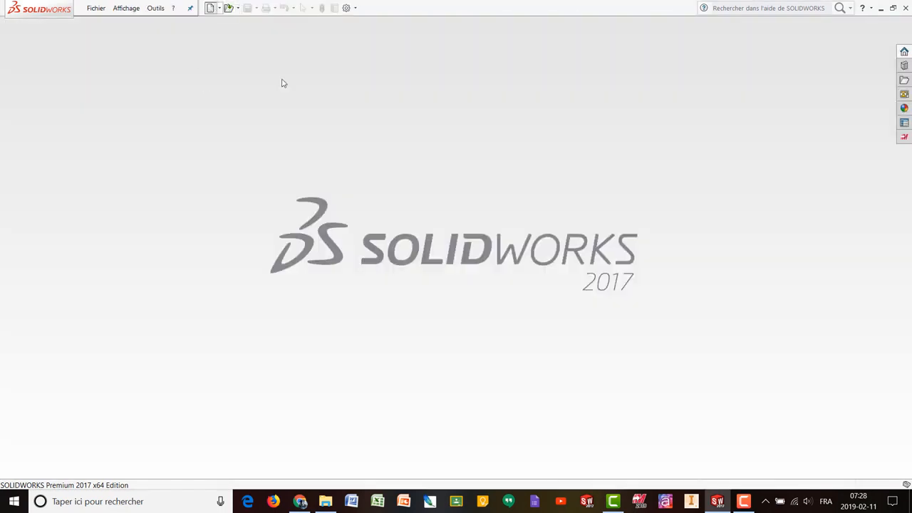
double_click(343, 215)
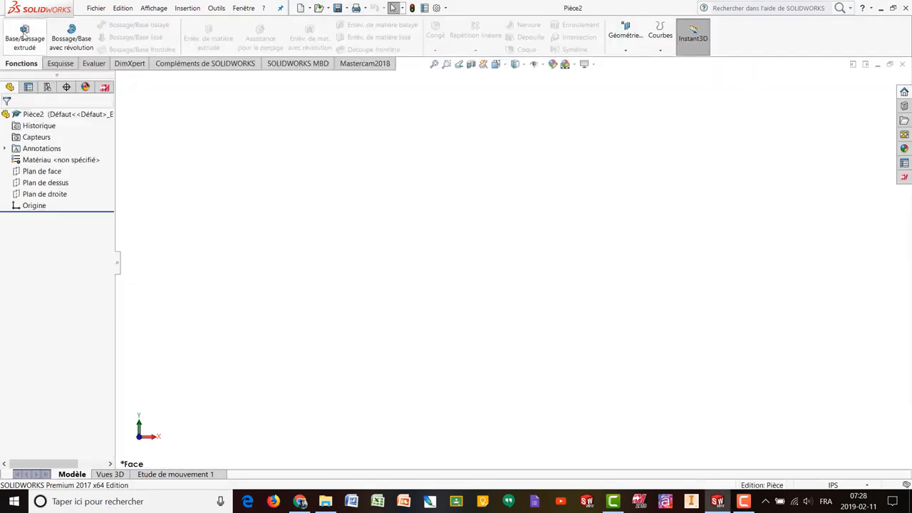
Start an extruded boss on the front plane and sketch a corner rectangle about 4.05 by 3.37 in from the origin
click(23, 33)
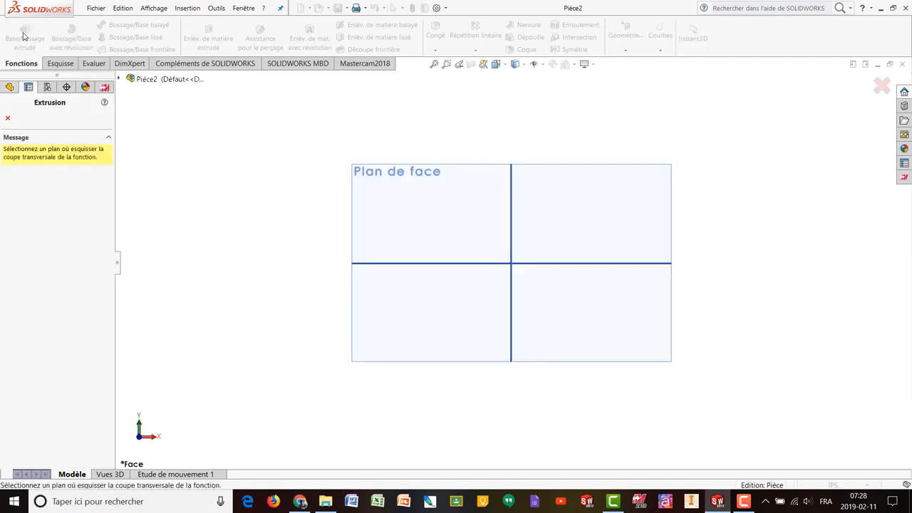
click(454, 198)
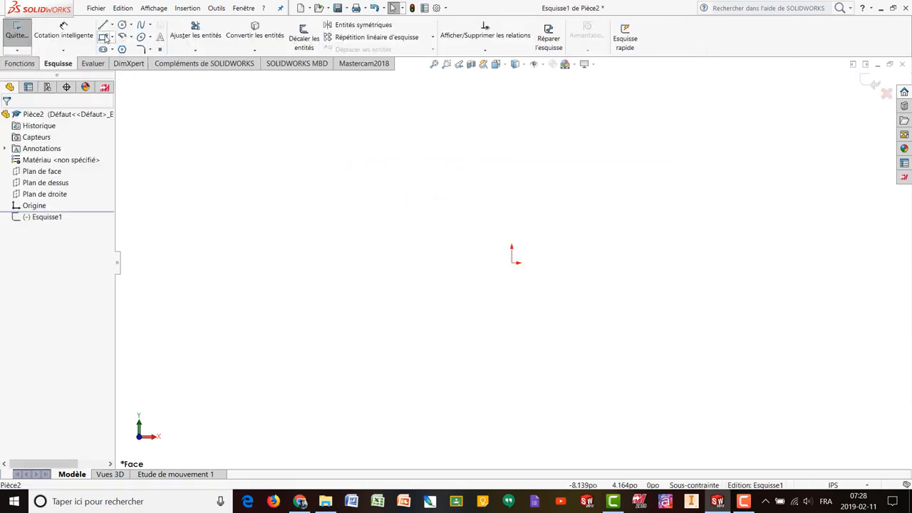
click(103, 36)
click(512, 263)
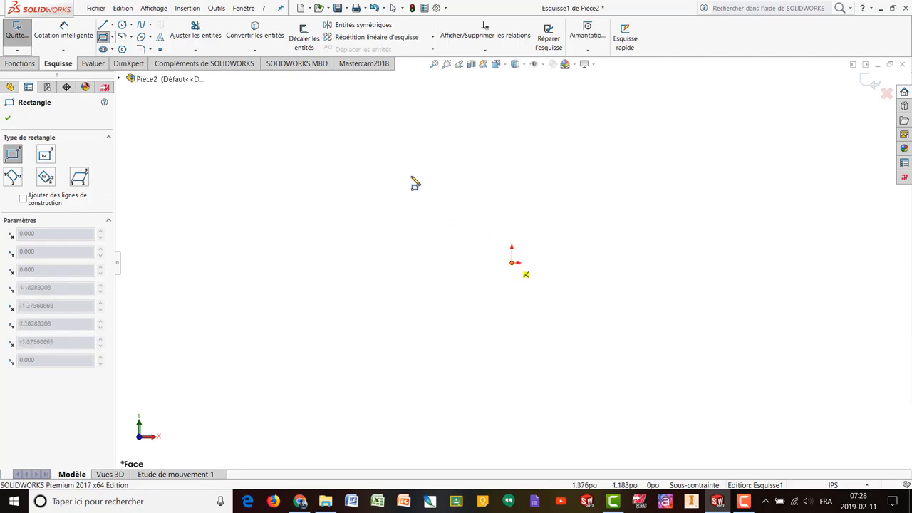
click(327, 109)
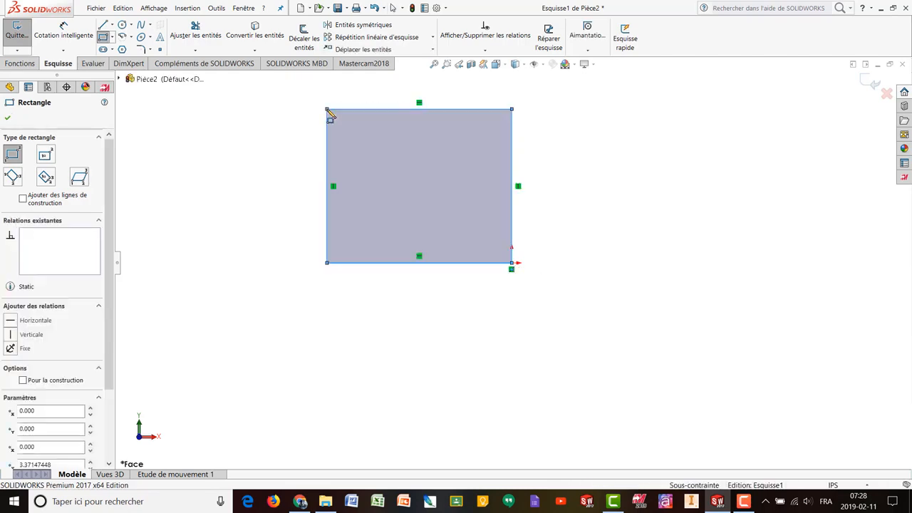
Dimension the rectangle's left edge and bottom edge, accepting both lengths as drawn
click(63, 32)
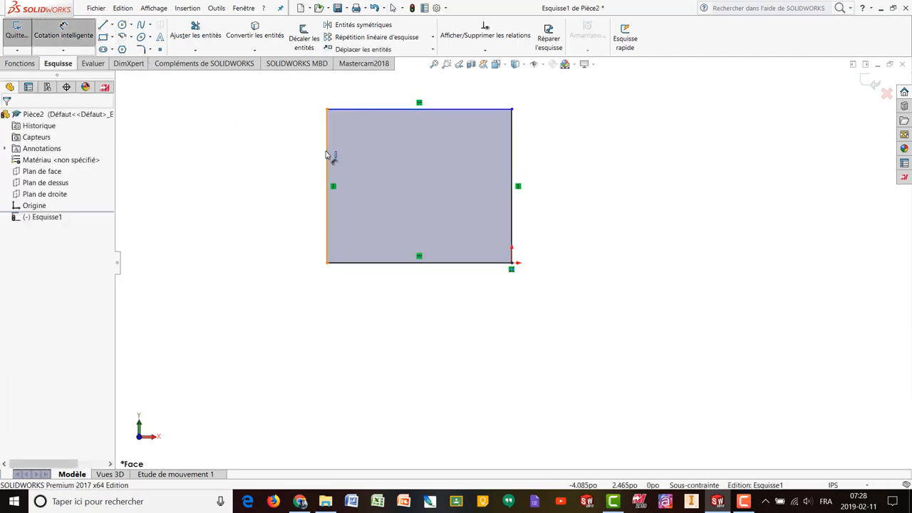
click(327, 155)
click(298, 156)
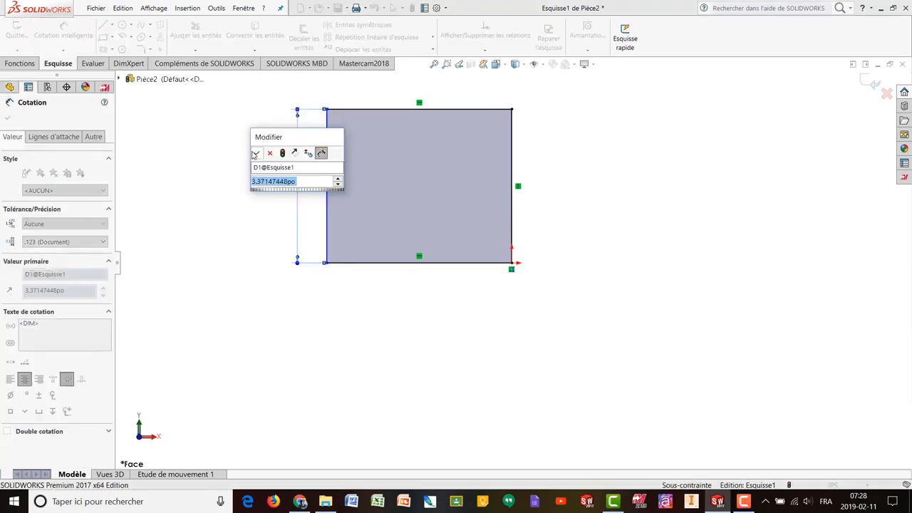
key(Return)
click(393, 263)
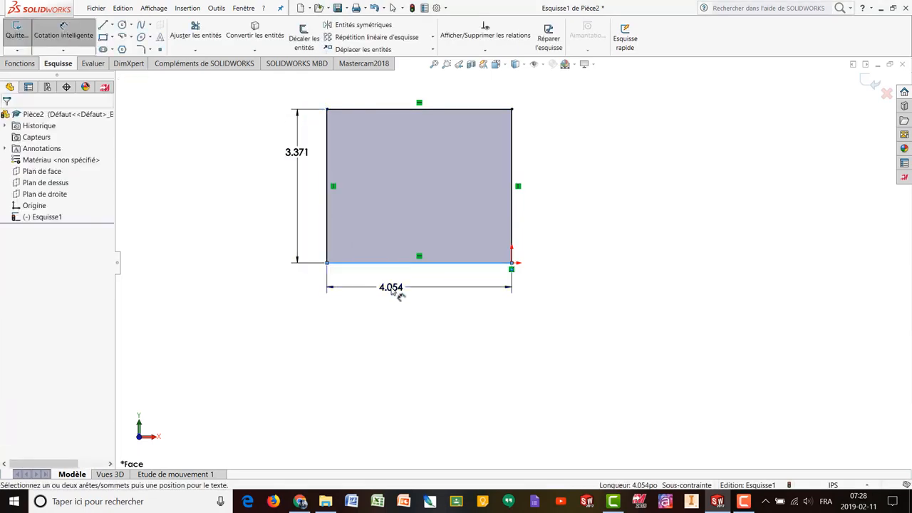
click(399, 292)
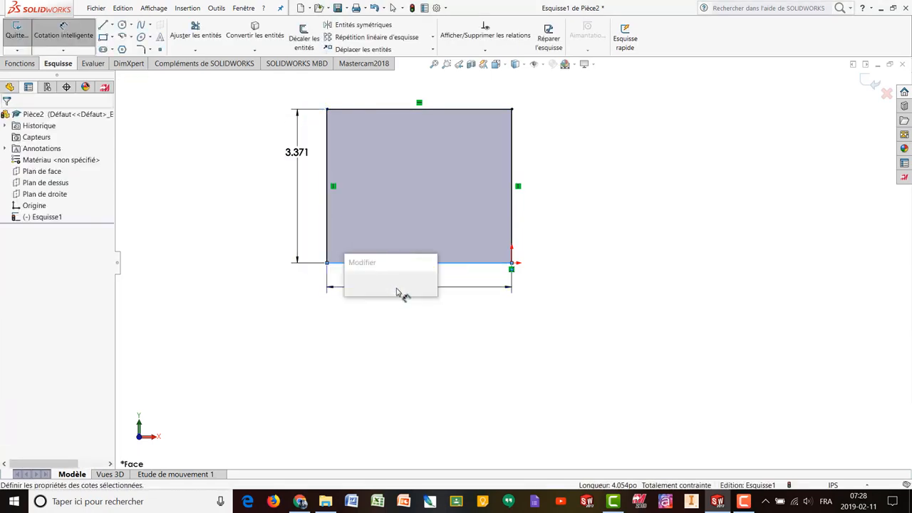
click(581, 283)
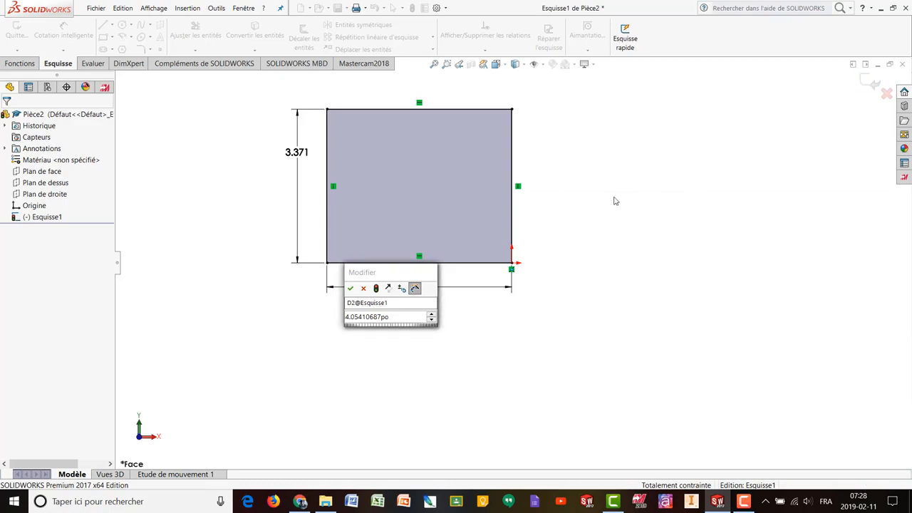
click(351, 288)
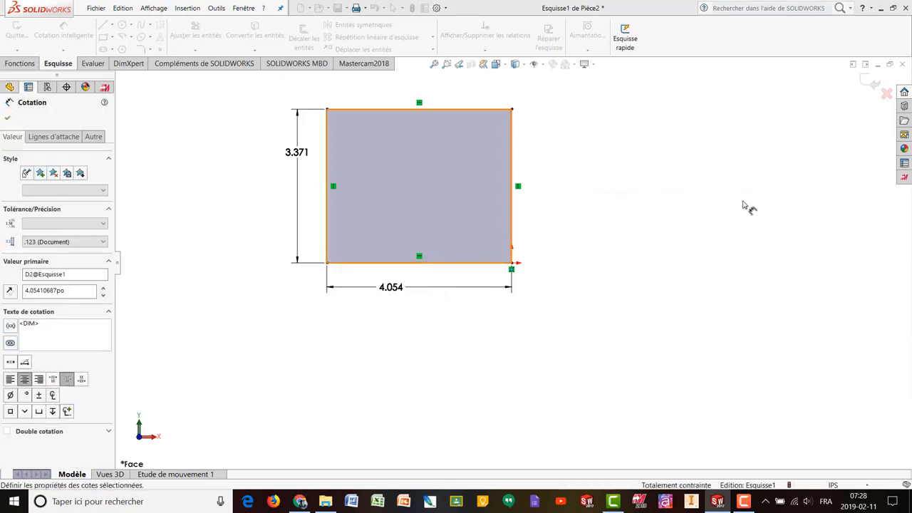
Finish the sketch, extrude the rectangle to a blind depth of 4 in, and fit the block in view
click(868, 85)
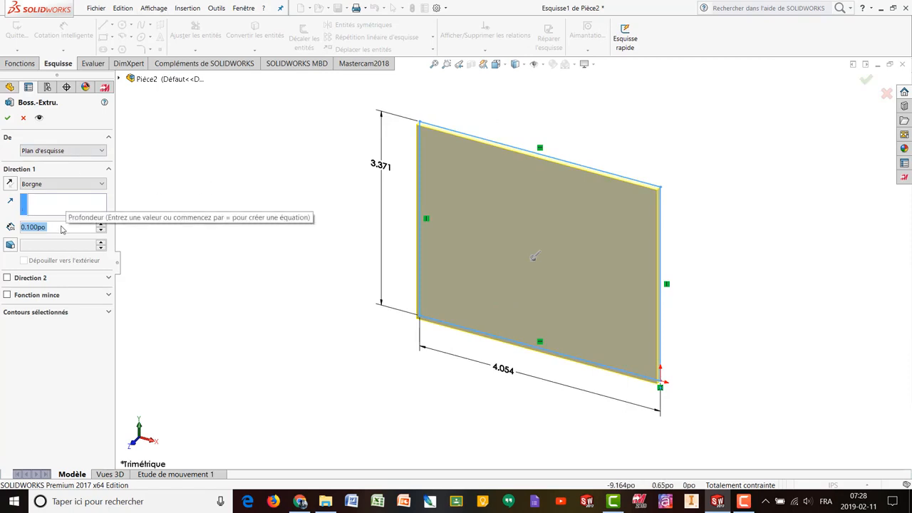
text(4)
key(Return)
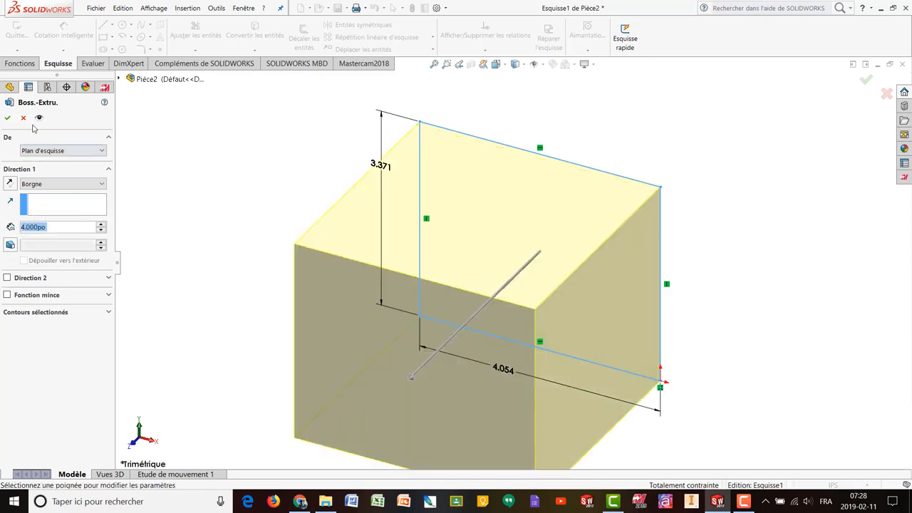
click(7, 118)
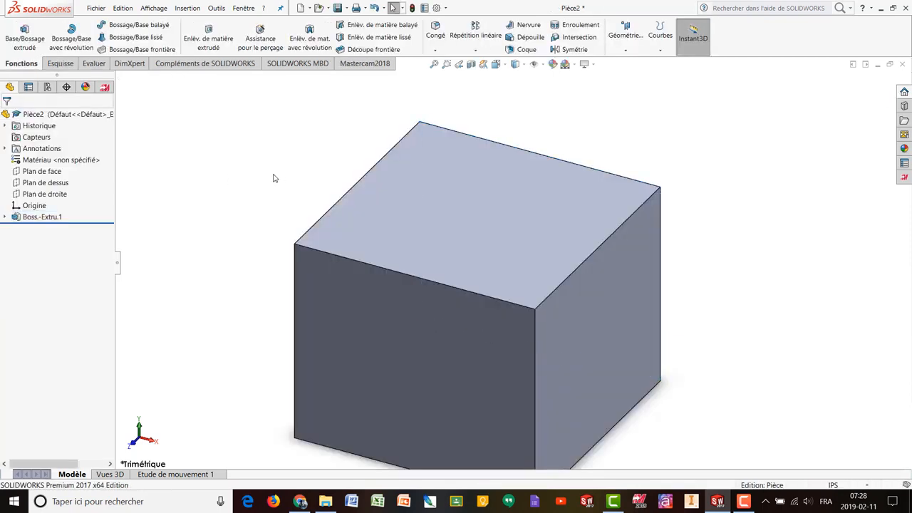
key(f)
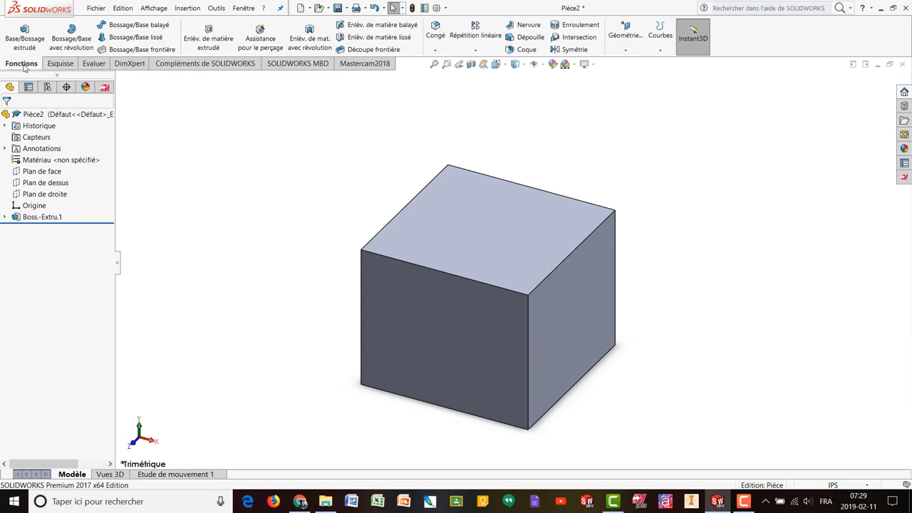
Start an extruded cut on the block's front face and sketch a corner rectangle about 1.84 by 1.67 in down from its top edge
click(205, 38)
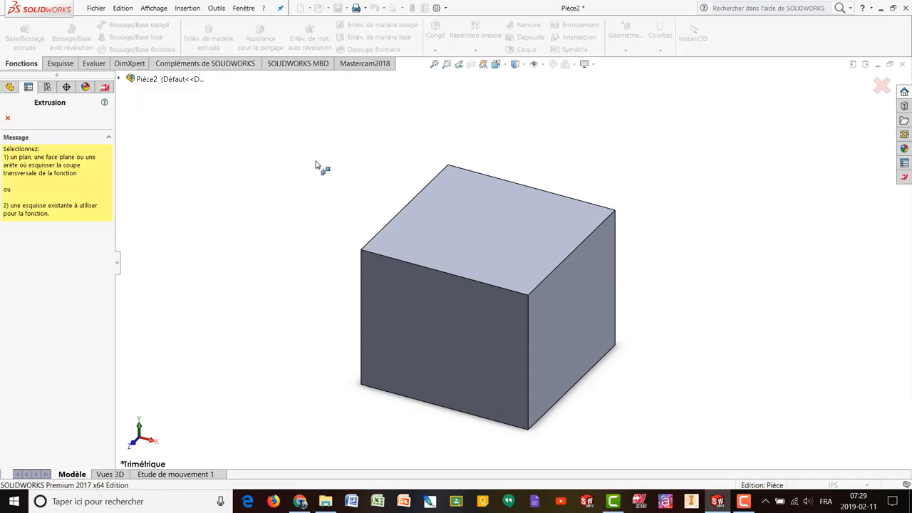
click(433, 285)
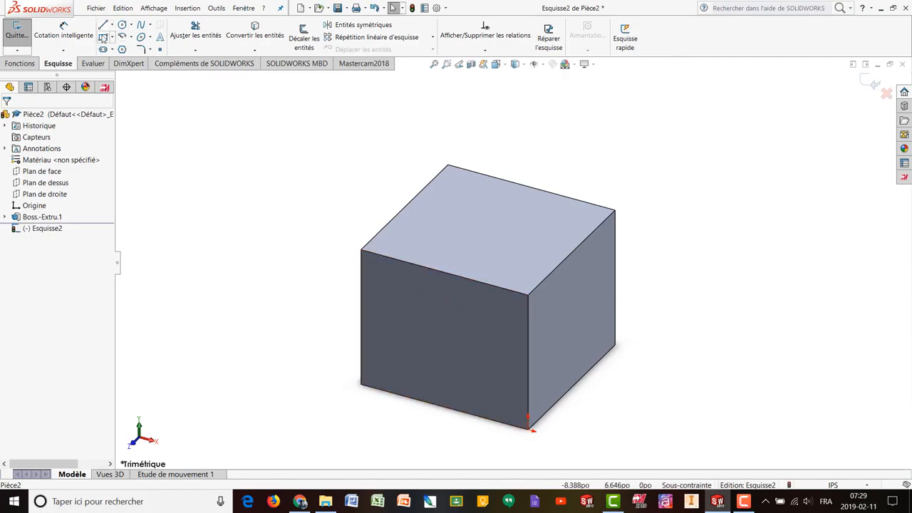
click(103, 38)
click(396, 262)
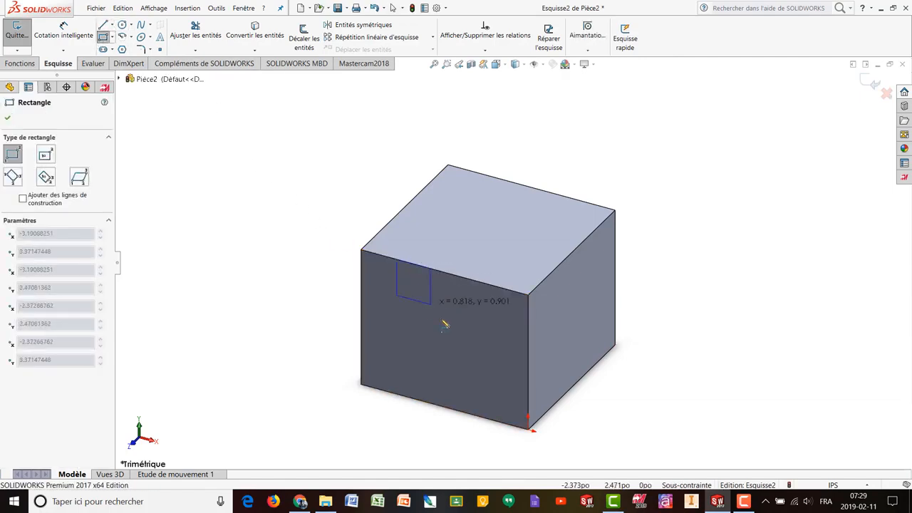
click(472, 346)
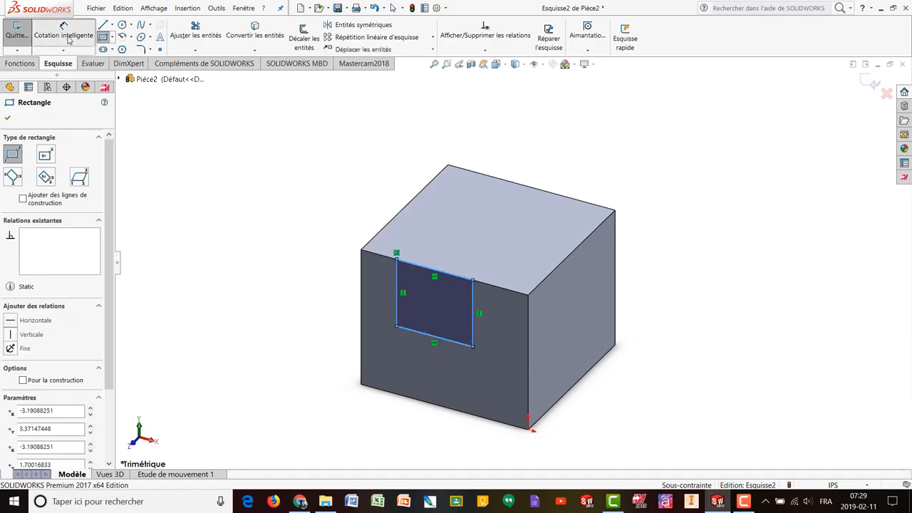
Dimension the cut rectangle to a width of 2 in and a height of 1.5 in
click(68, 40)
click(453, 264)
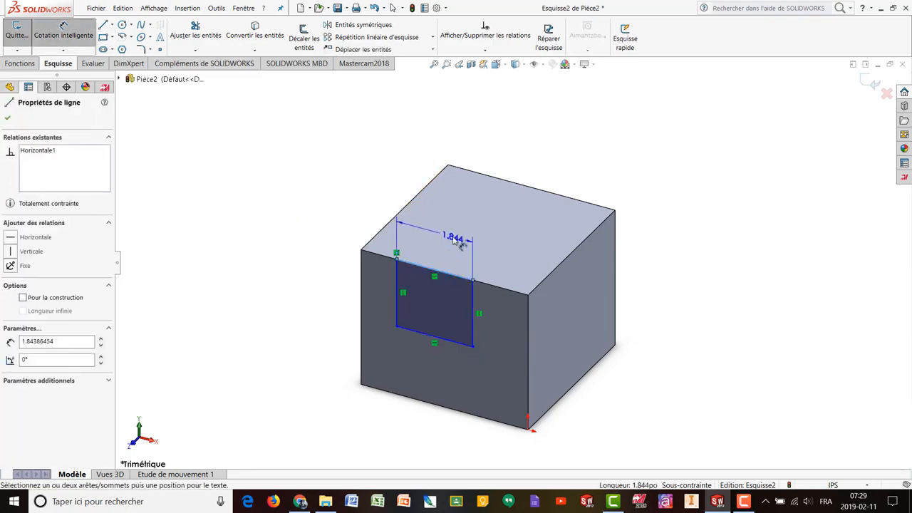
click(459, 245)
text(2)
key(Return)
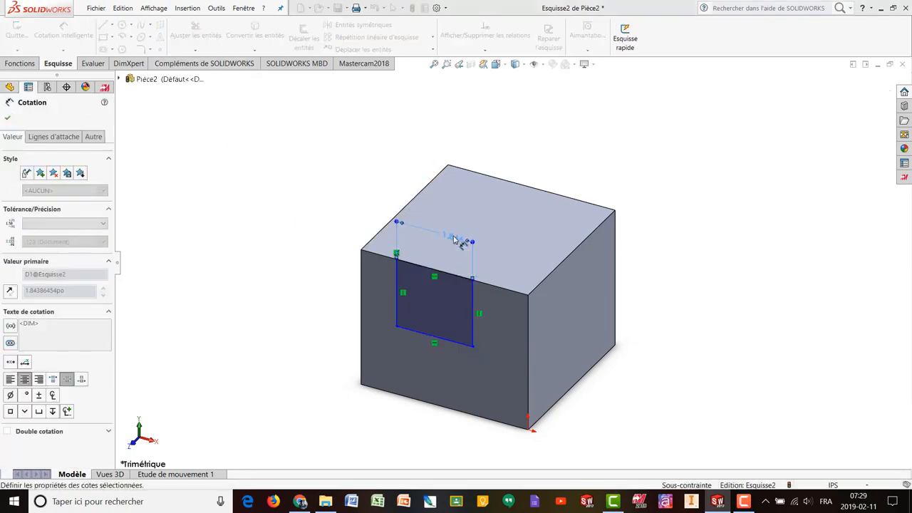
click(479, 320)
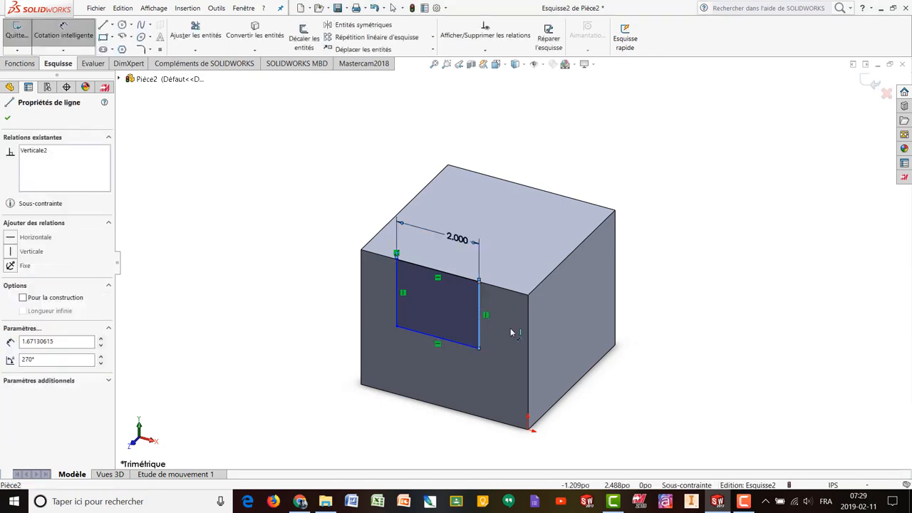
click(597, 333)
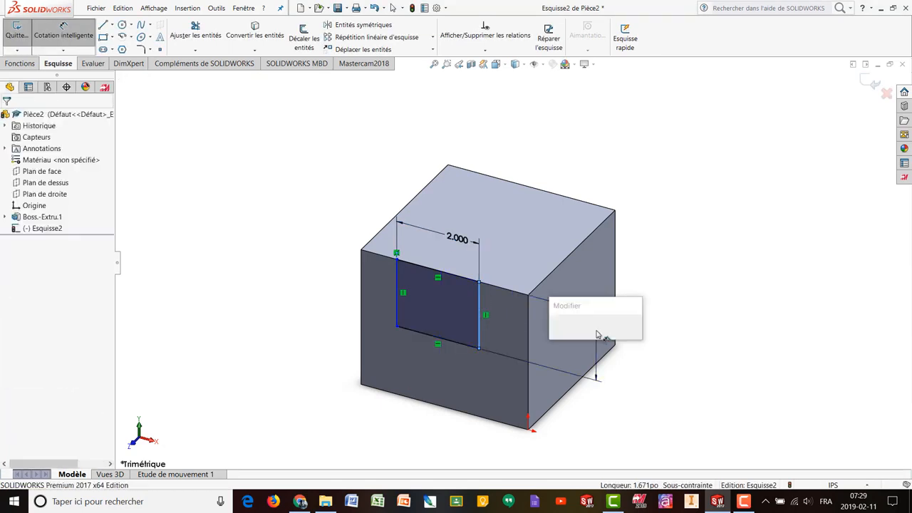
text(1.5)
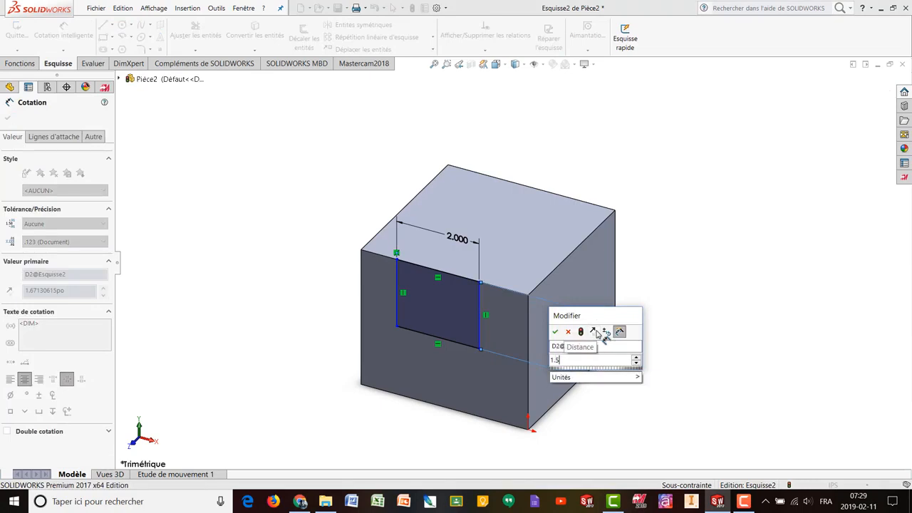
key(Return)
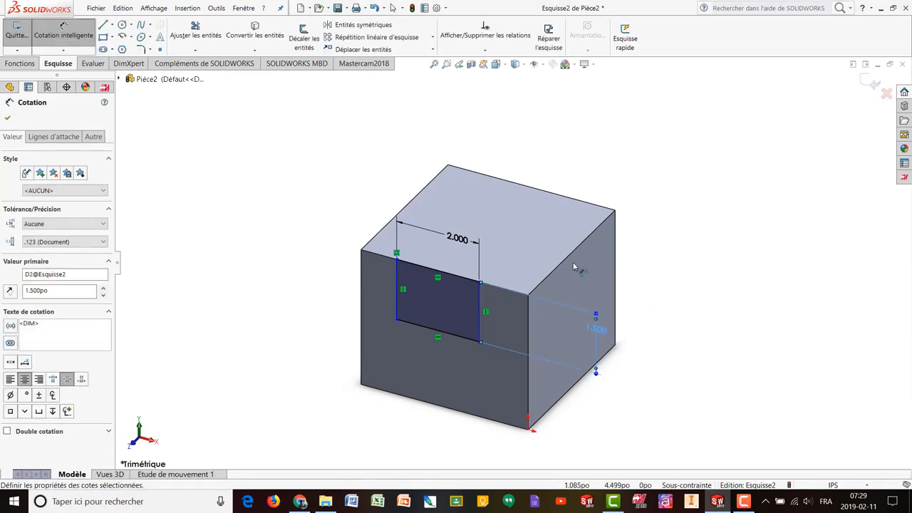
Finish the sketch and cut the rectangle through all (A travers tout) to form an open slot along the block's top
click(875, 84)
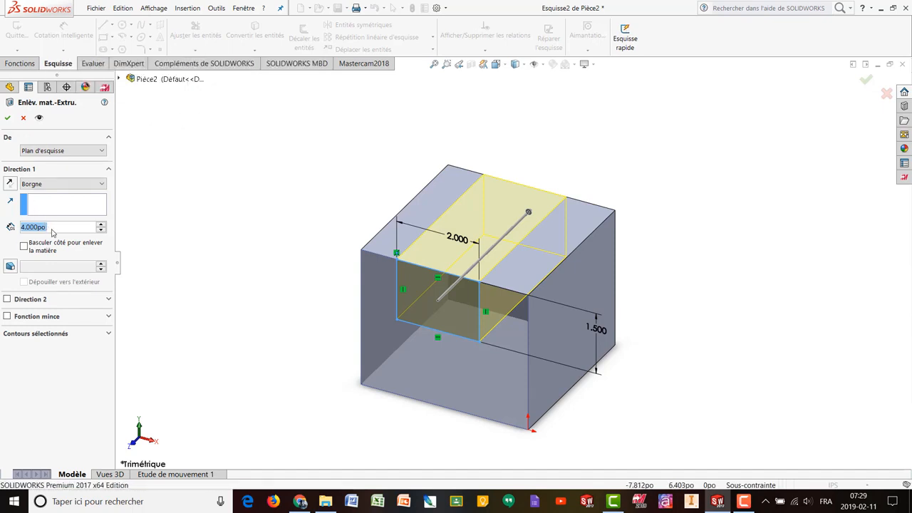
click(71, 185)
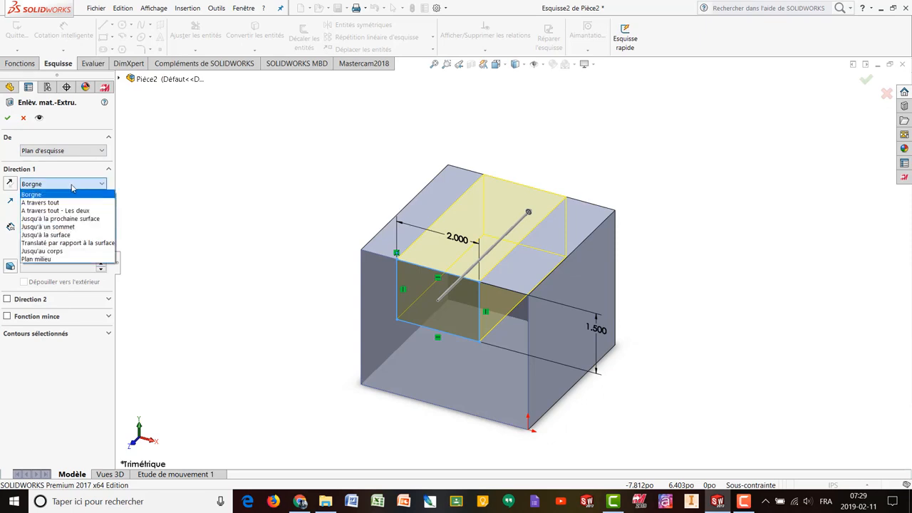
click(50, 203)
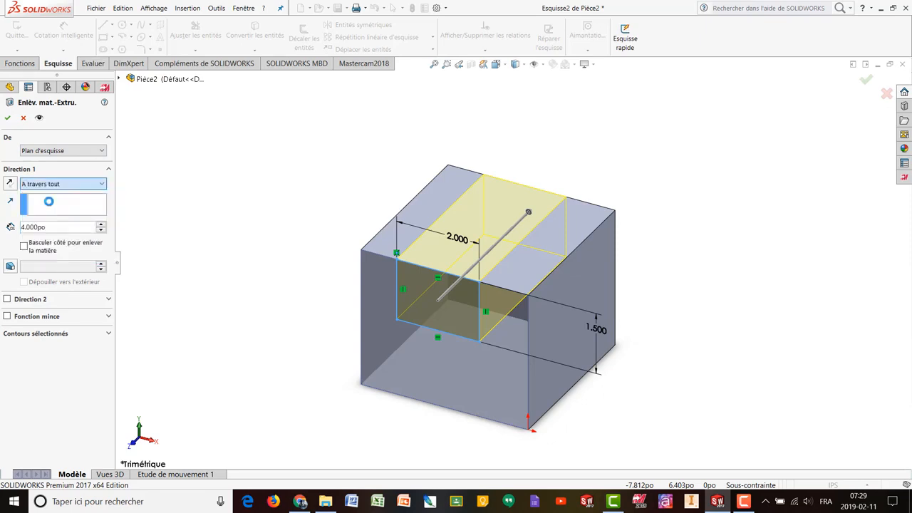
click(7, 118)
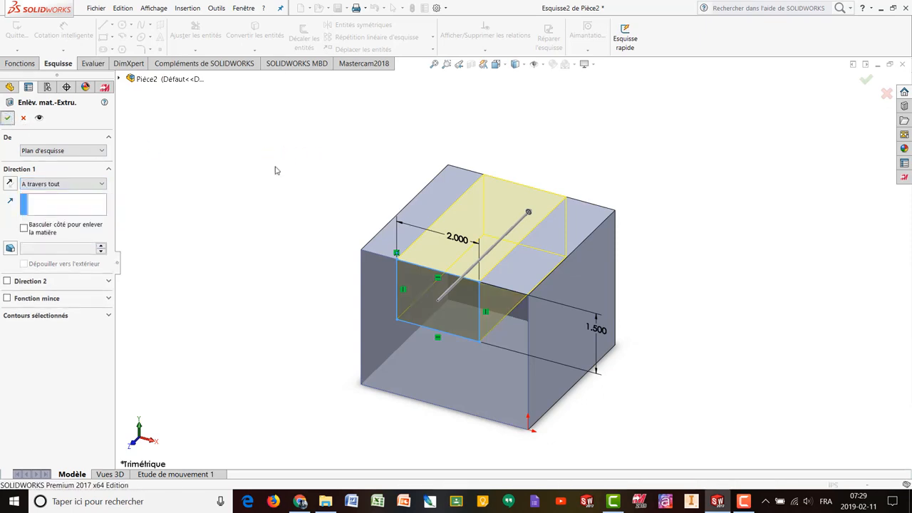
middle_drag(311, 193, 325, 211)
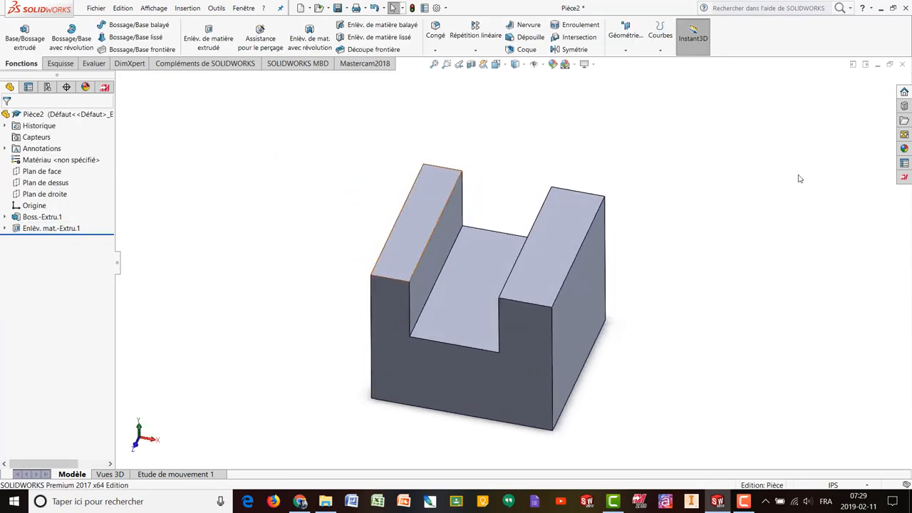